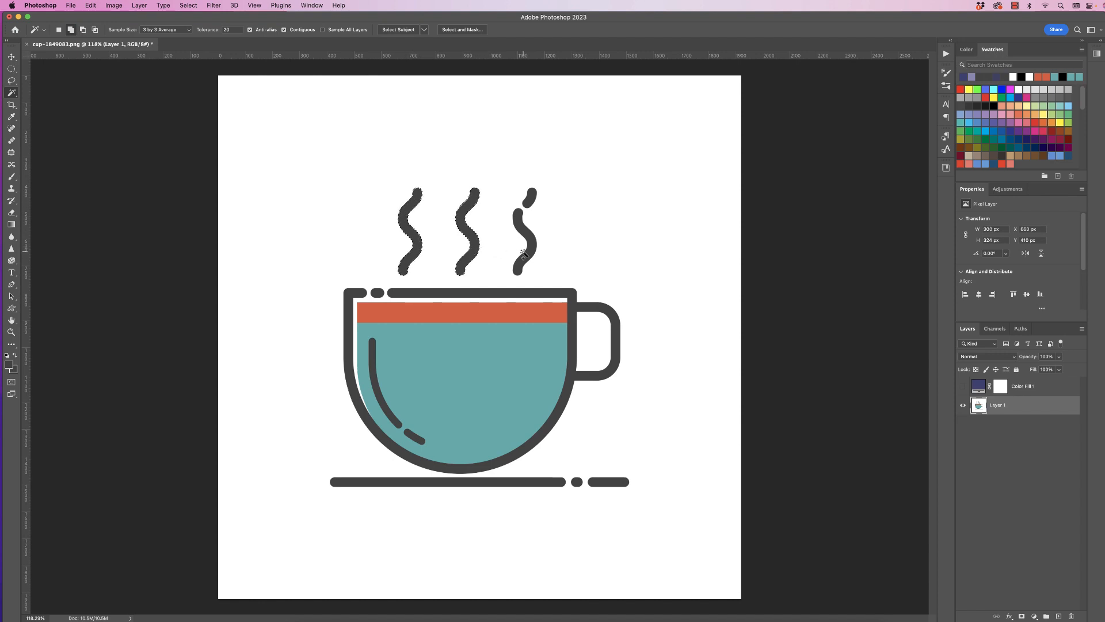
# Step: Add the third steam line, the cup outline and the short rim dash to the Magic Wand selection
pyautogui.click(529, 201)
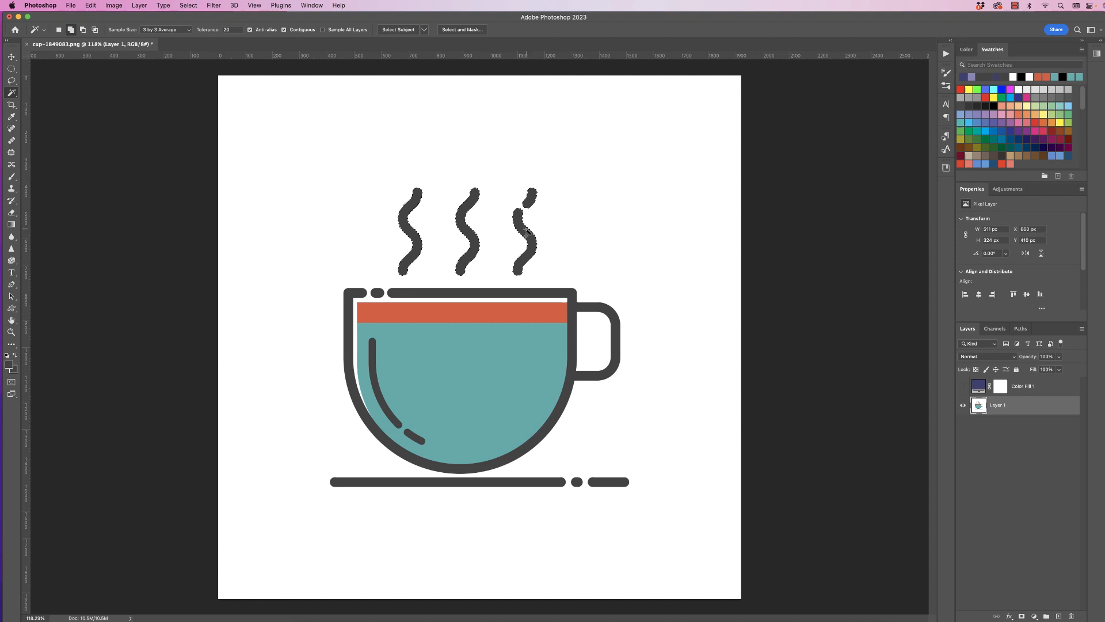
pyautogui.click(471, 295)
pyautogui.click(378, 294)
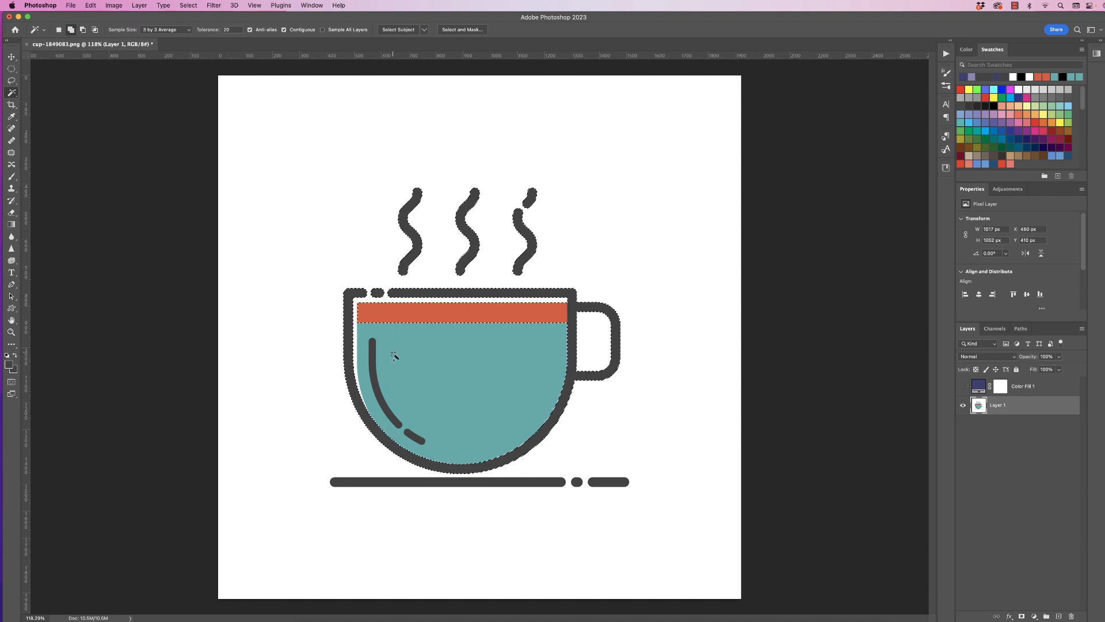
# Step: Add the highlight strokes inside the cup and all segments of the base line to the Magic Wand selection
pyautogui.click(374, 369)
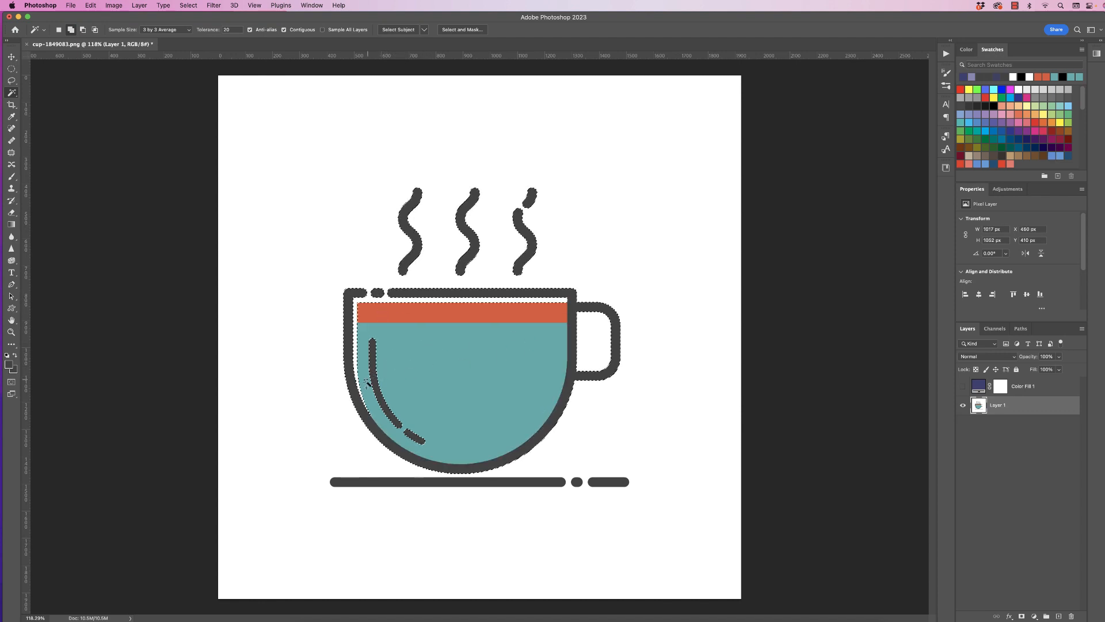
pyautogui.click(377, 391)
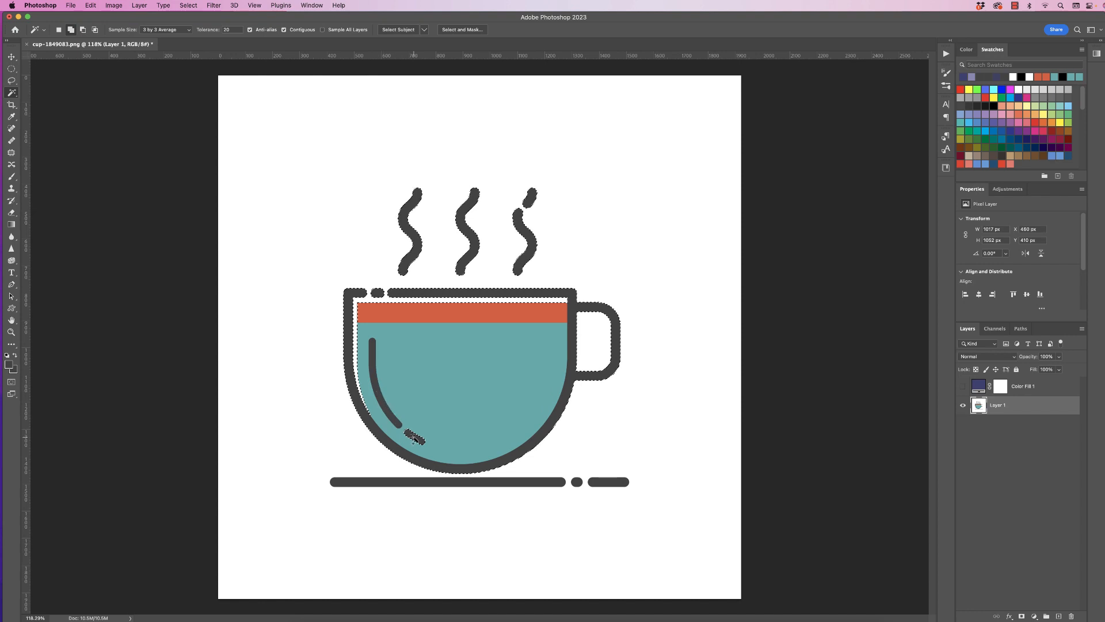
pyautogui.click(414, 437)
pyautogui.click(423, 484)
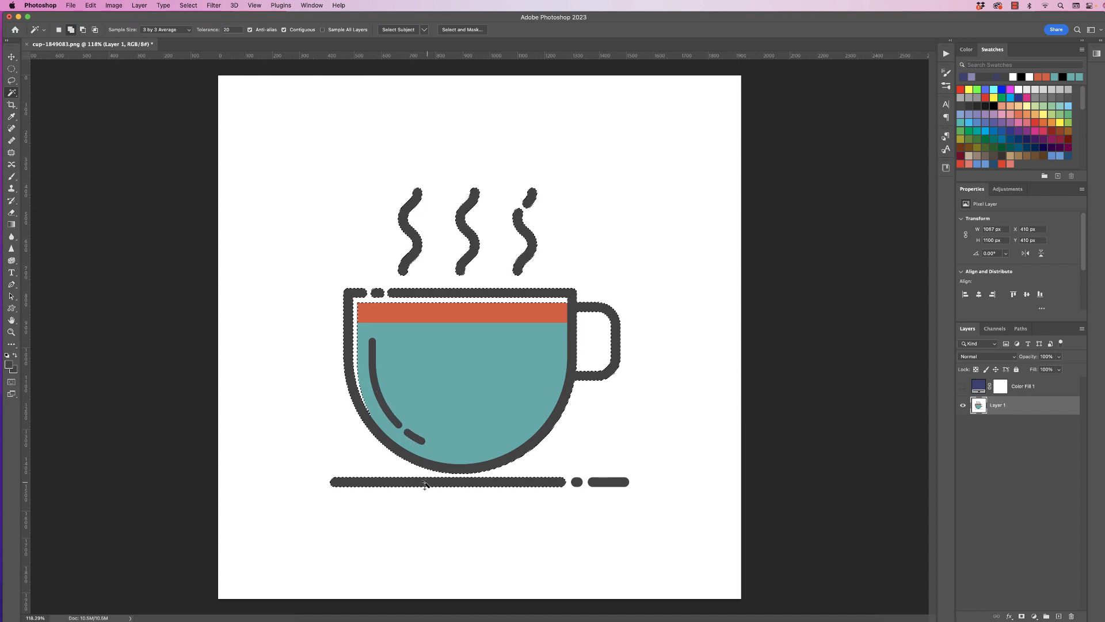
pyautogui.click(578, 483)
pyautogui.click(599, 482)
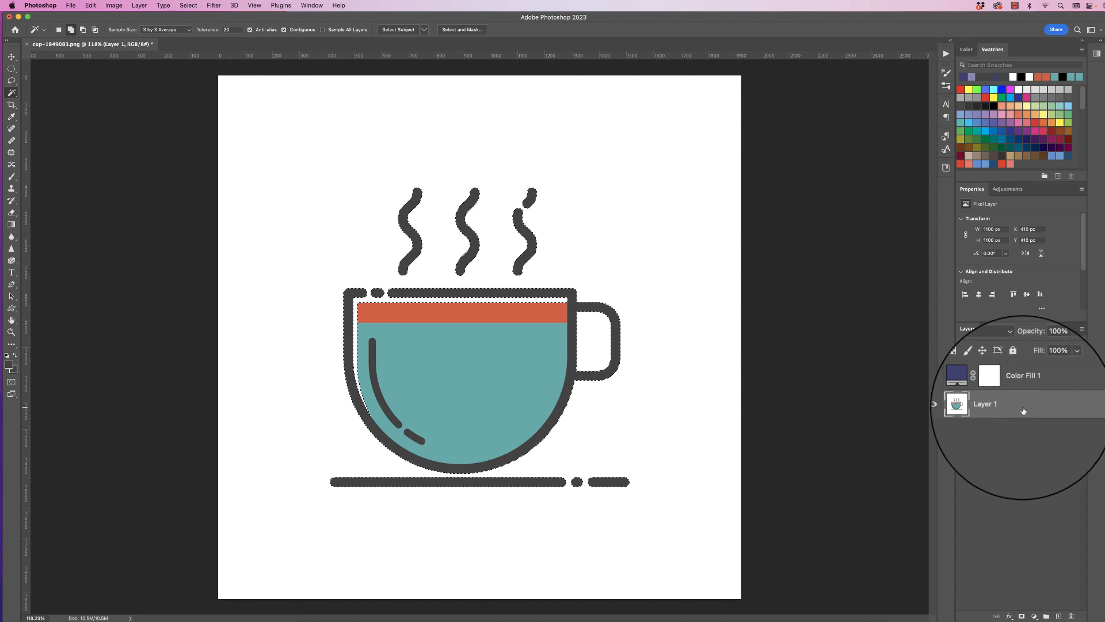
# Step: Copy the selected cup artwork from Layer 1 and paste it onto a new layer above Color Fill 1
pyautogui.click(91, 5)
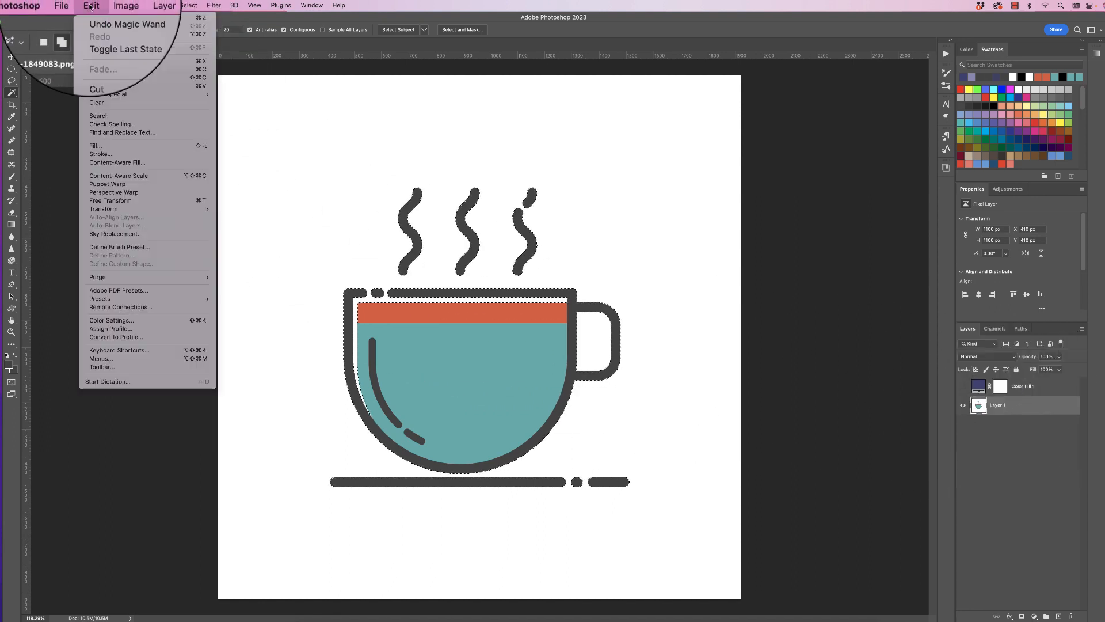
pyautogui.click(97, 69)
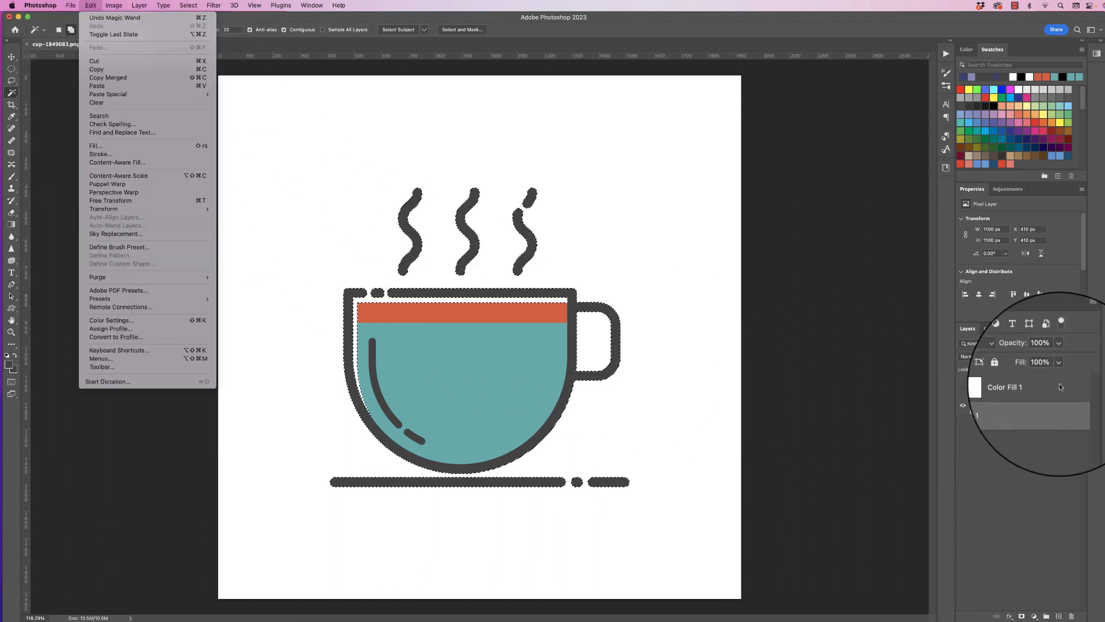
pyautogui.click(1059, 382)
pyautogui.click(1053, 381)
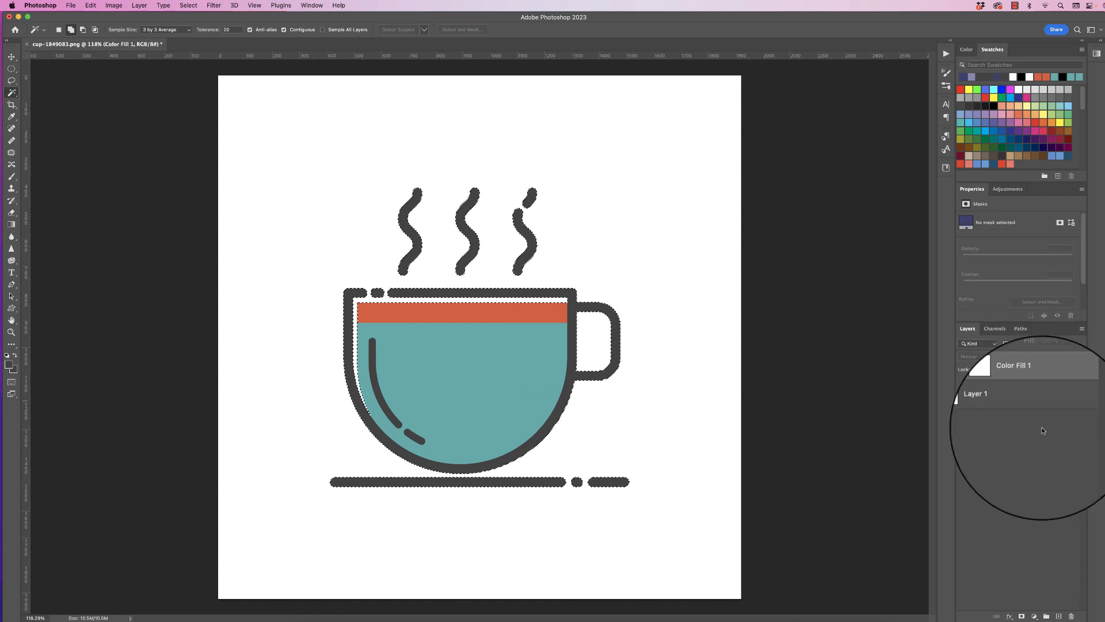
pyautogui.click(1059, 616)
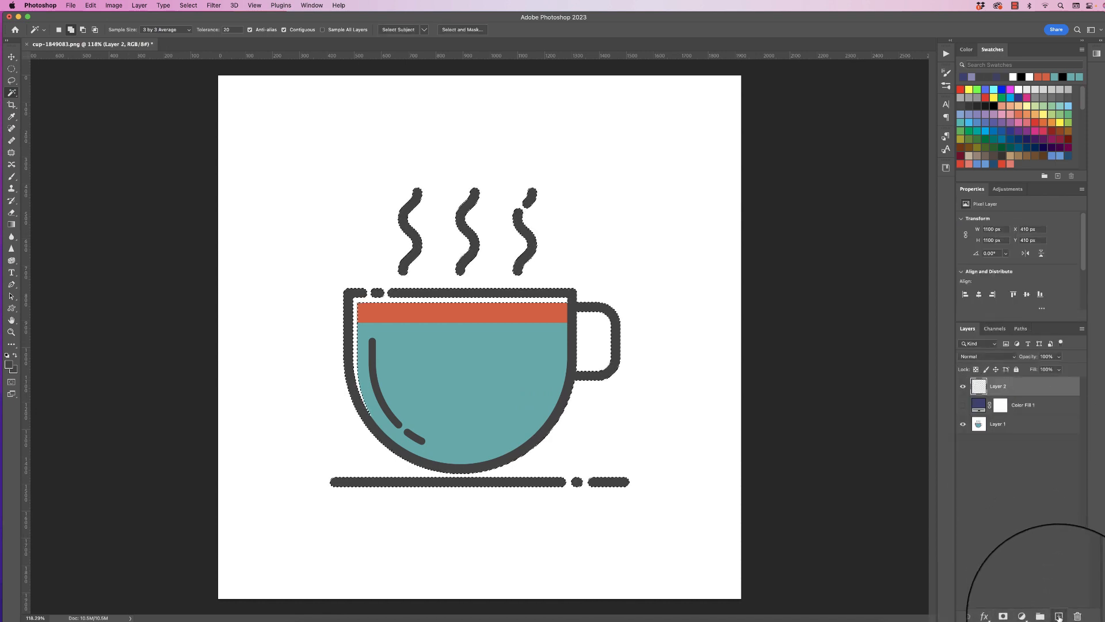
pyautogui.click(92, 6)
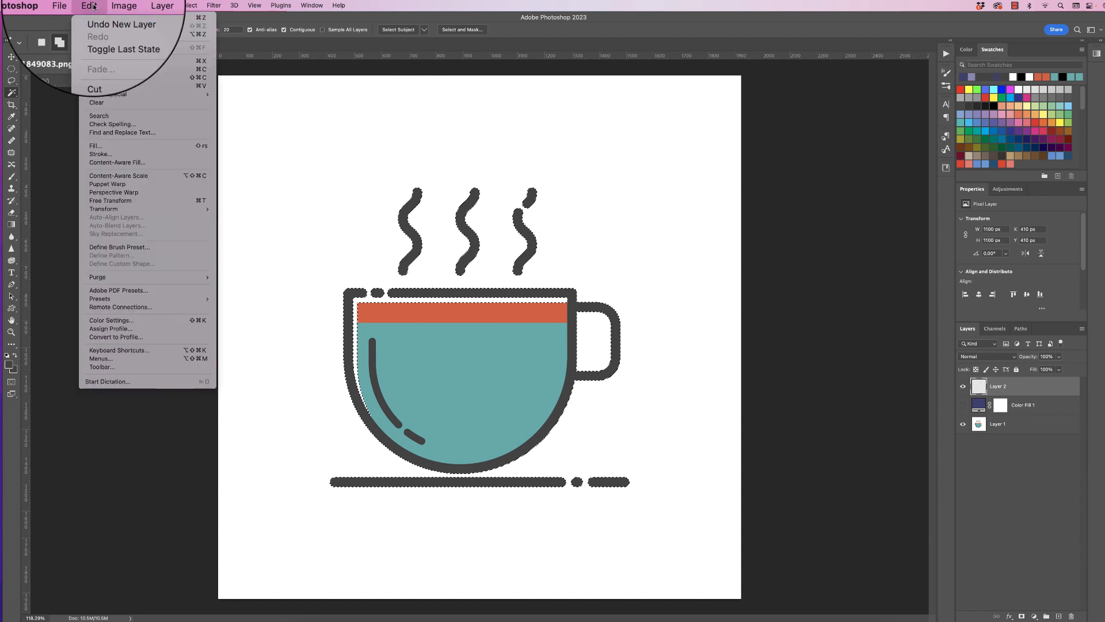
pyautogui.click(96, 87)
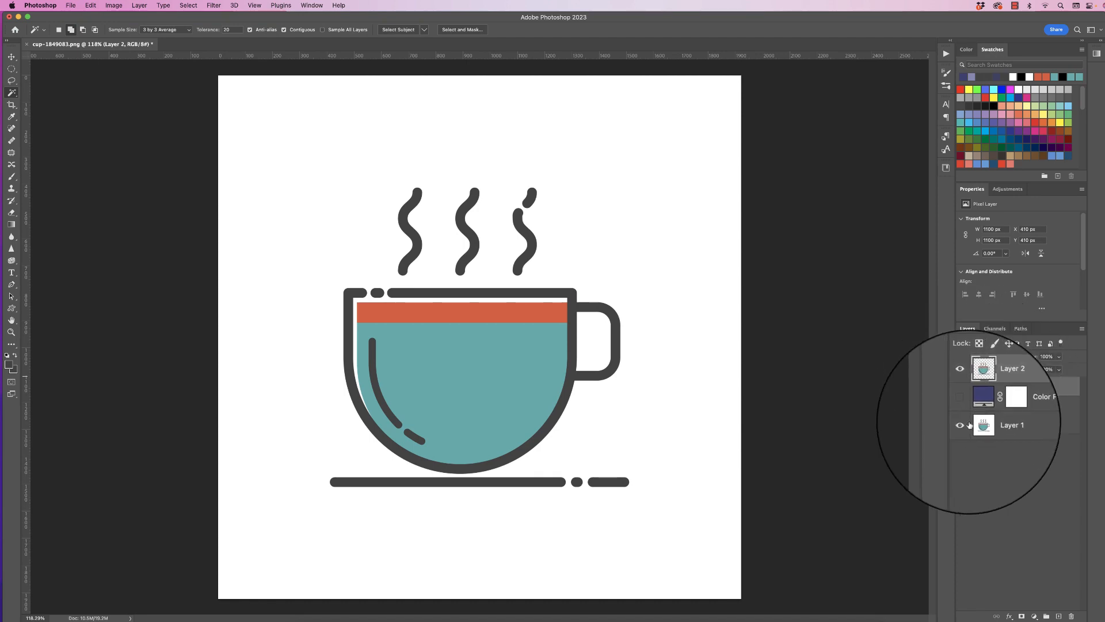
# Step: Hide Layer 1 and show Color Fill 1, checking the pasted cup's edges against the blue background
pyautogui.click(964, 424)
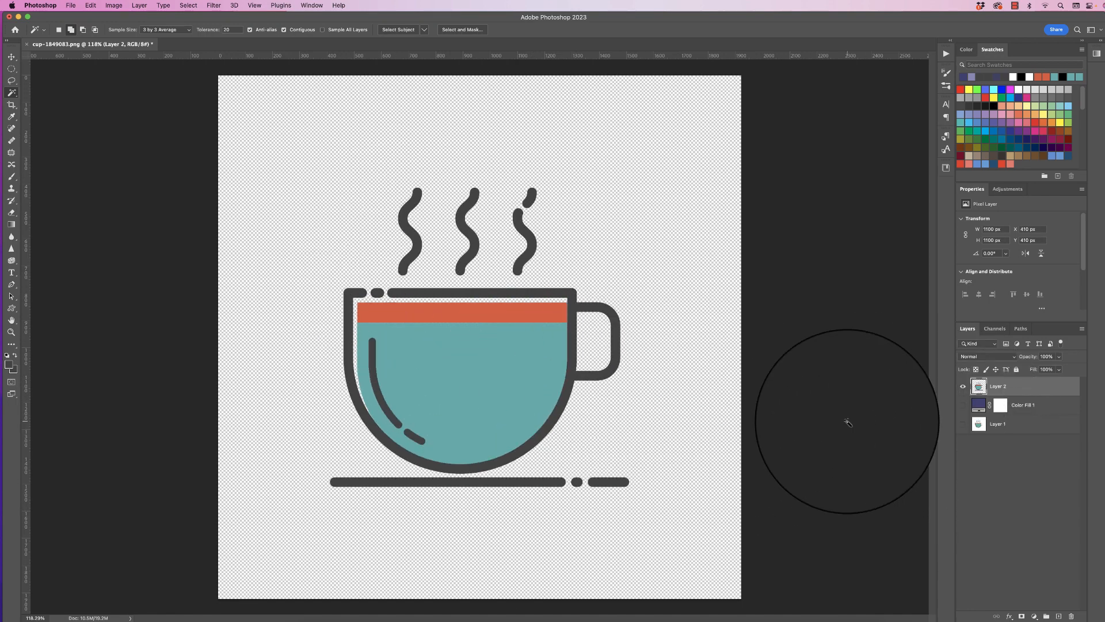
pyautogui.click(963, 406)
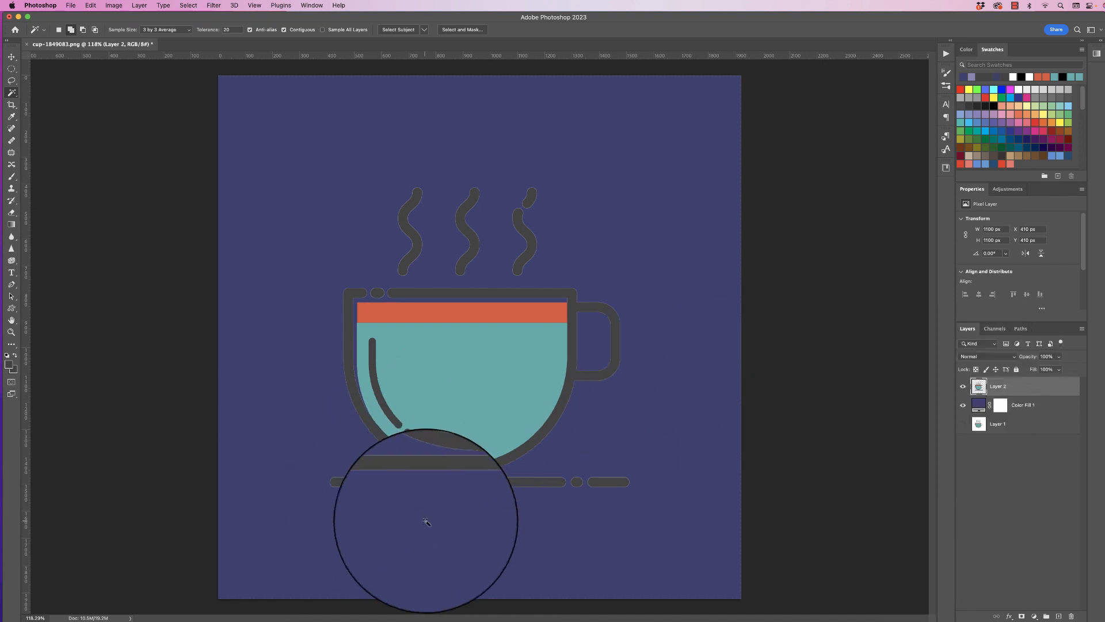
pyautogui.scroll(5, 426, 507)
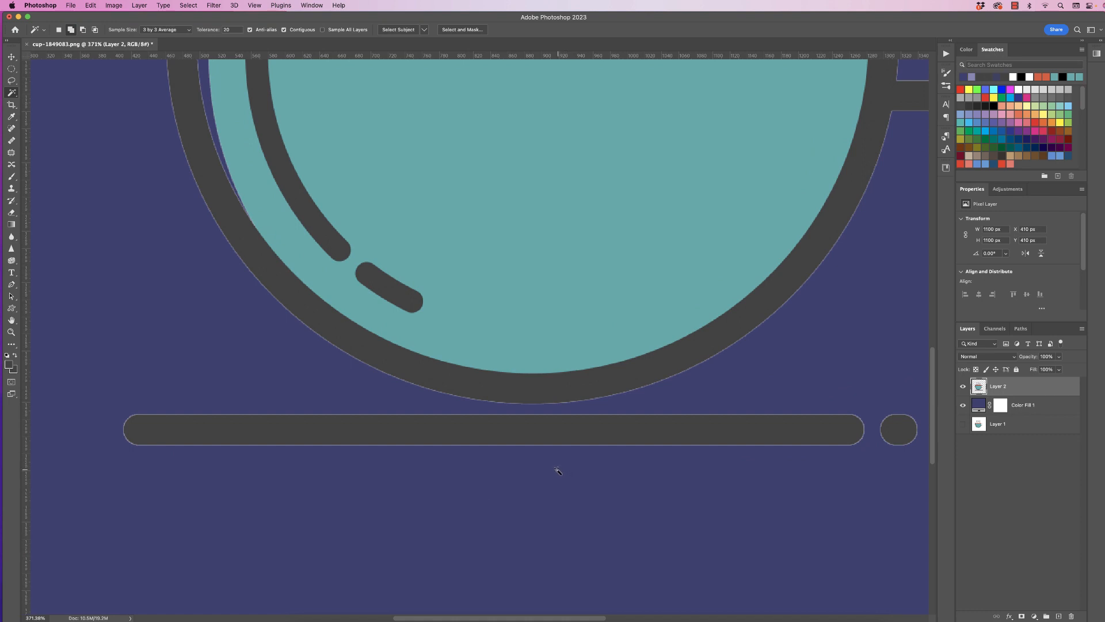
pyautogui.scroll(-5, 556, 466)
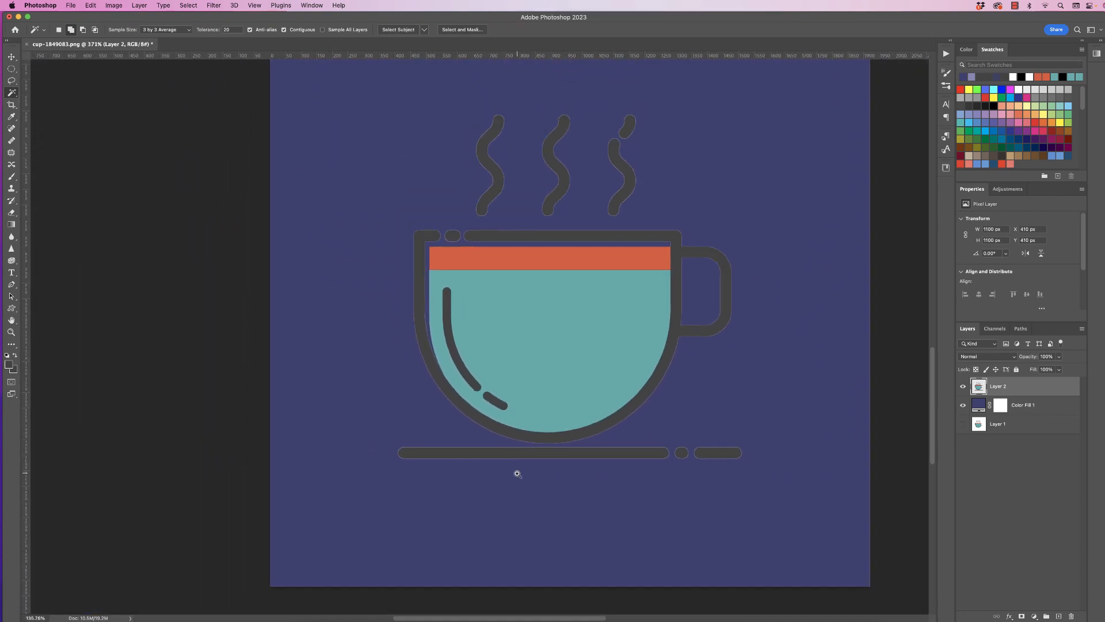
# Step: Select the dark steam lines, cup outline, rim dash and base line segments on Layer 2 with the Magic Wand
pyautogui.moveTo(575, 343); pyautogui.dragTo(528, 402)
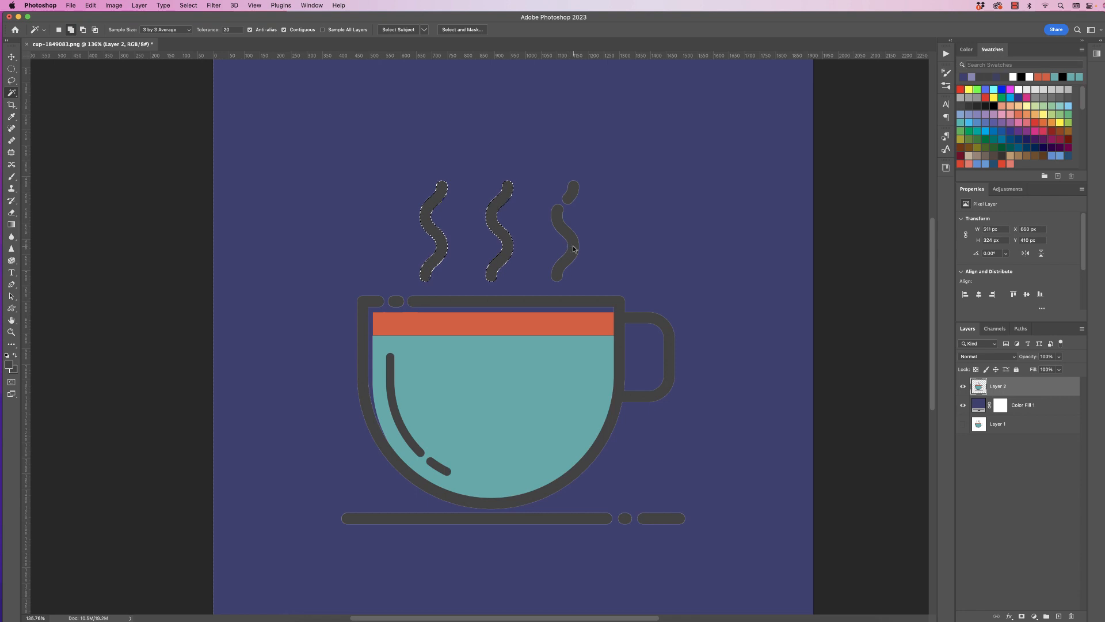
pyautogui.click(571, 196)
pyautogui.click(616, 302)
pyautogui.click(396, 304)
pyautogui.click(433, 520)
pyautogui.click(624, 520)
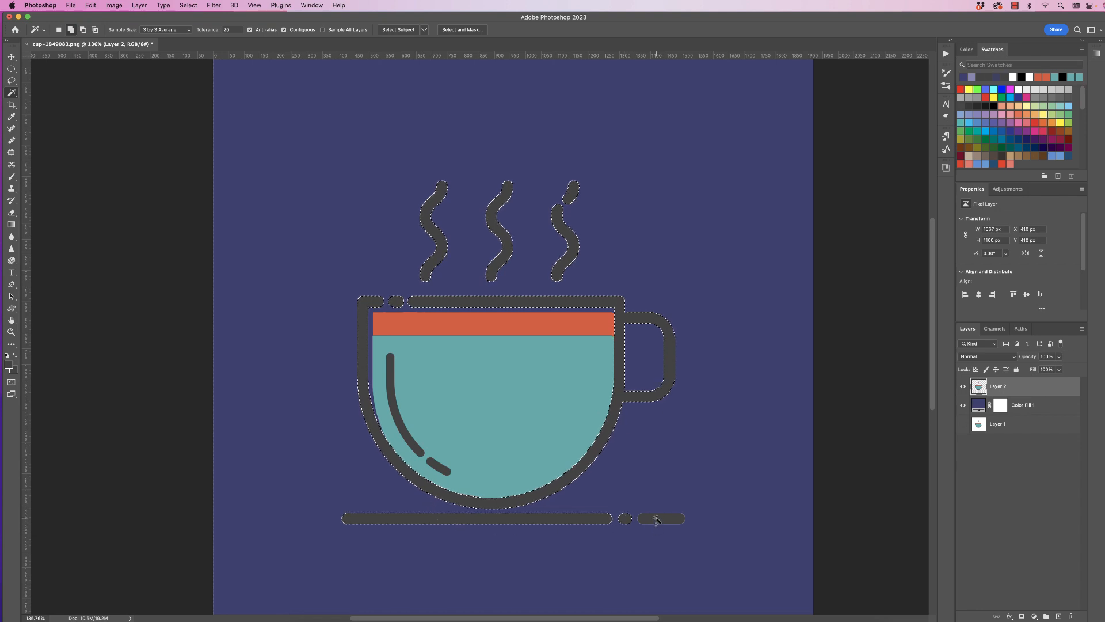
pyautogui.click(656, 519)
# Step: Expand the dark outline selection beyond the light fringe around the artwork's edges
pyautogui.scroll(5, 496, 532)
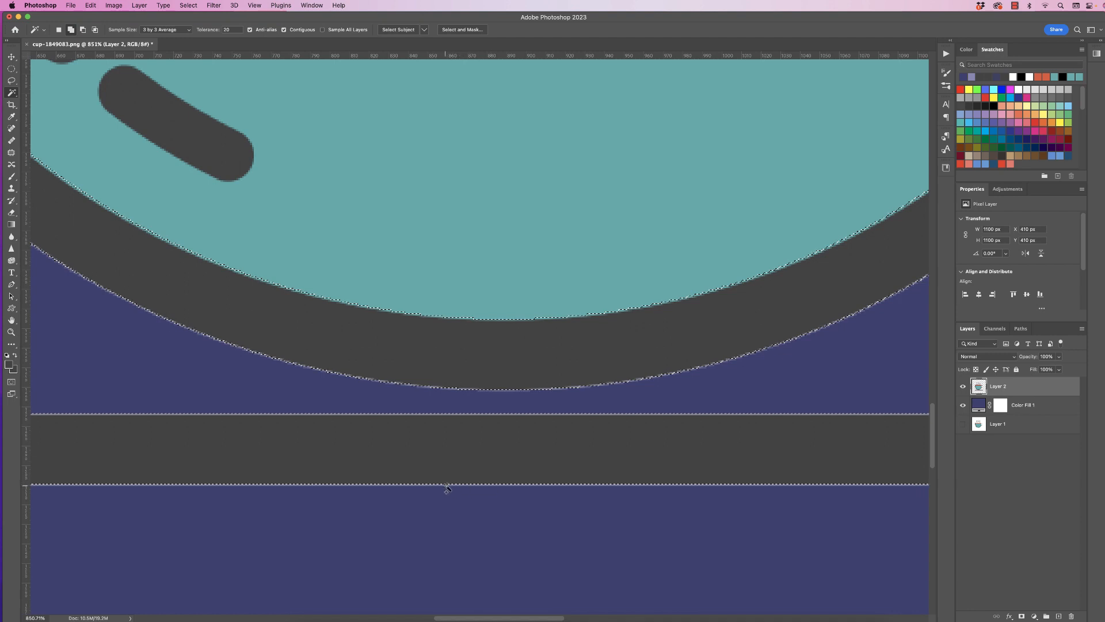
pyautogui.click(188, 6)
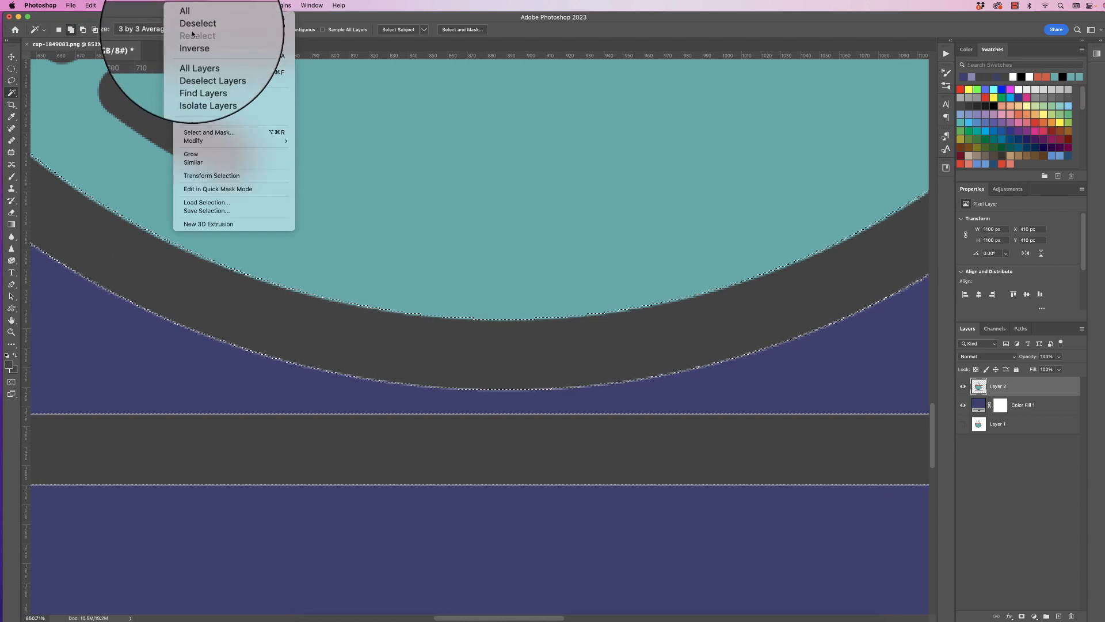
pyautogui.moveTo(201, 144)
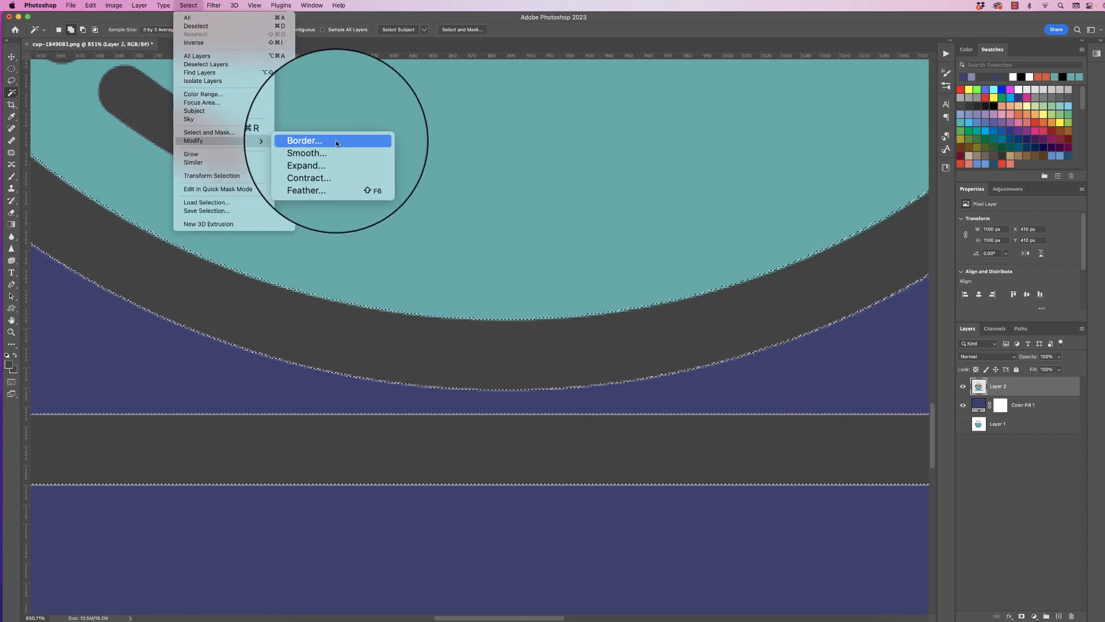
pyautogui.click(321, 161)
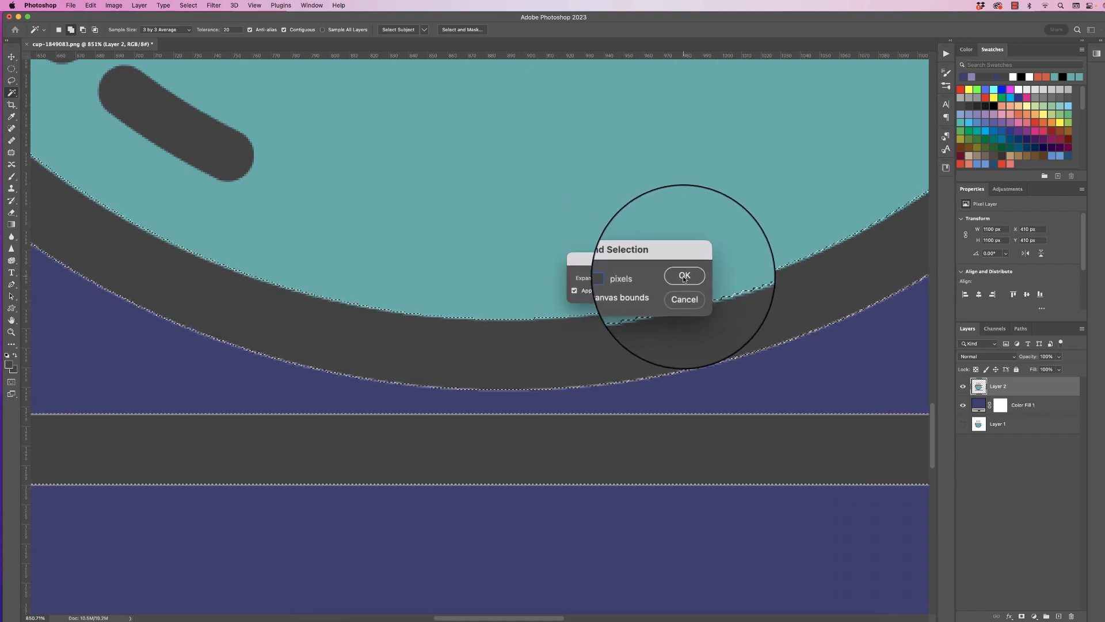
pyautogui.click(685, 277)
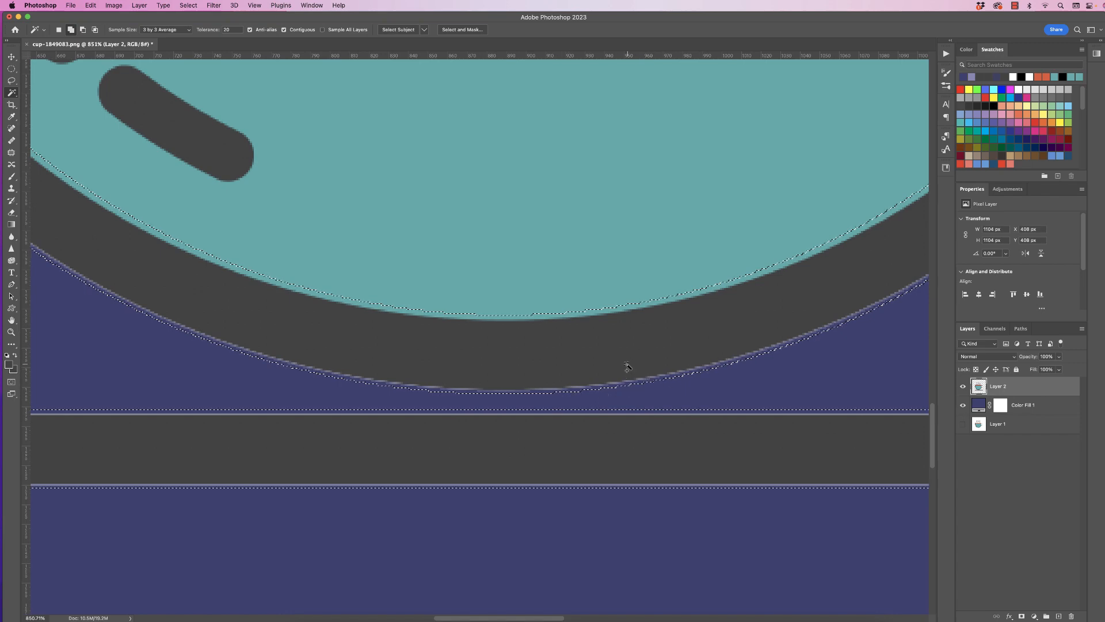
# Step: Fill the expanded selection with dark gray 404041 in Normal mode at 100% opacity
pyautogui.scroll(-10, 589, 353)
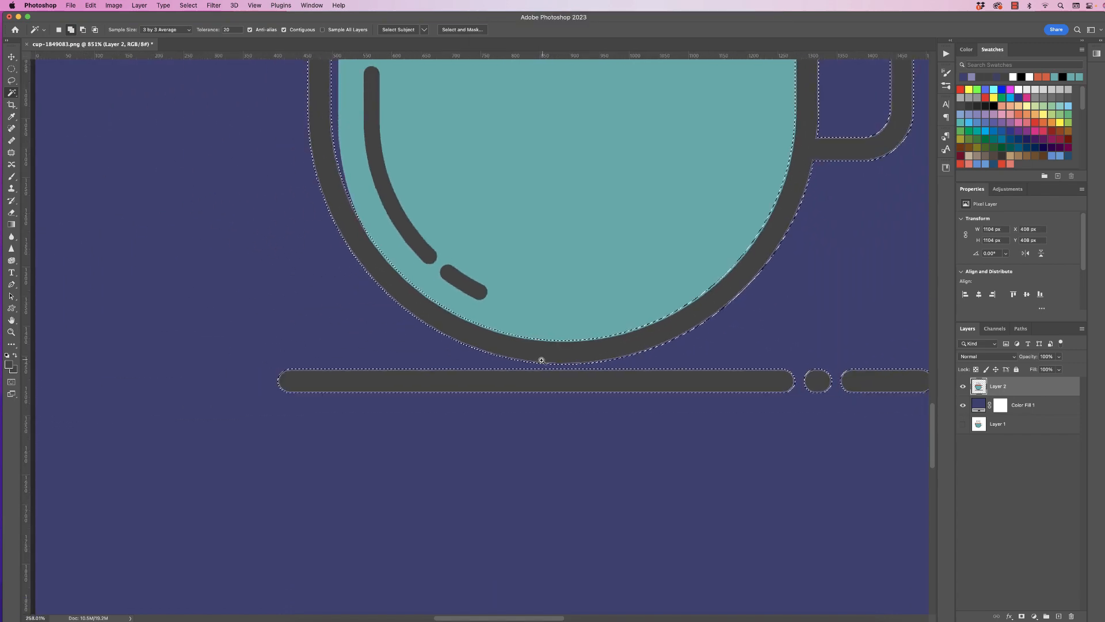
pyautogui.moveTo(587, 293); pyautogui.dragTo(511, 412)
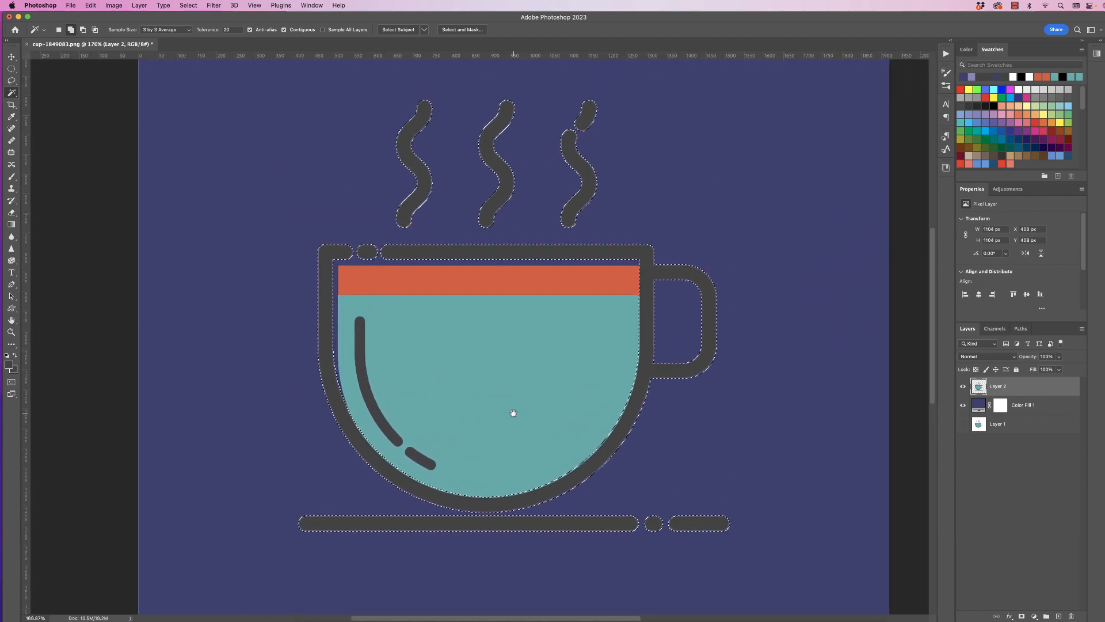
pyautogui.click(90, 5)
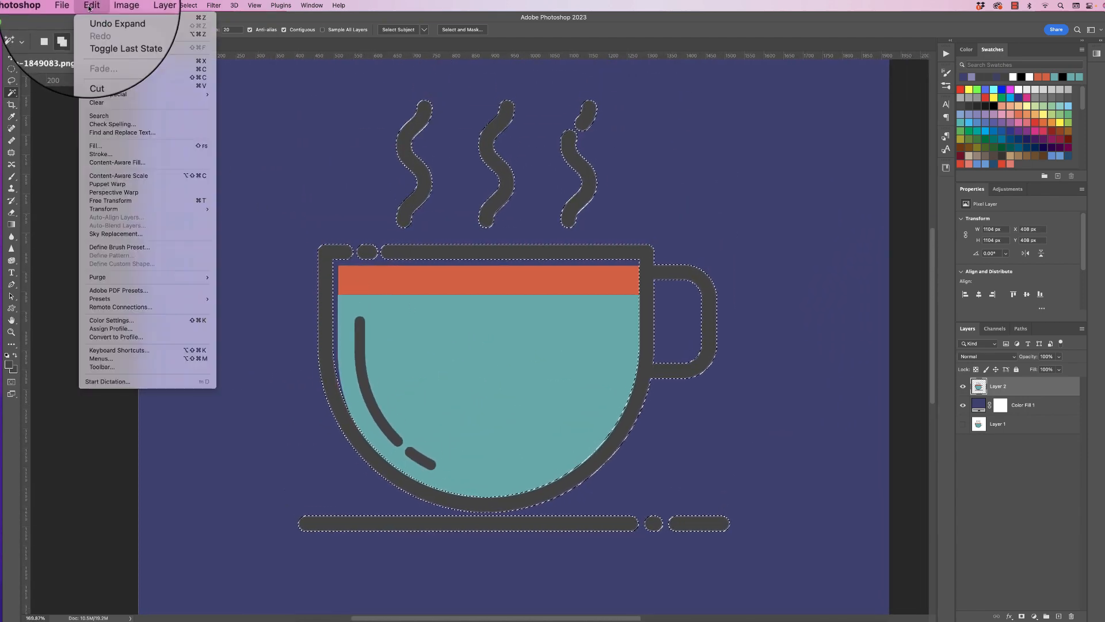
pyautogui.click(95, 145)
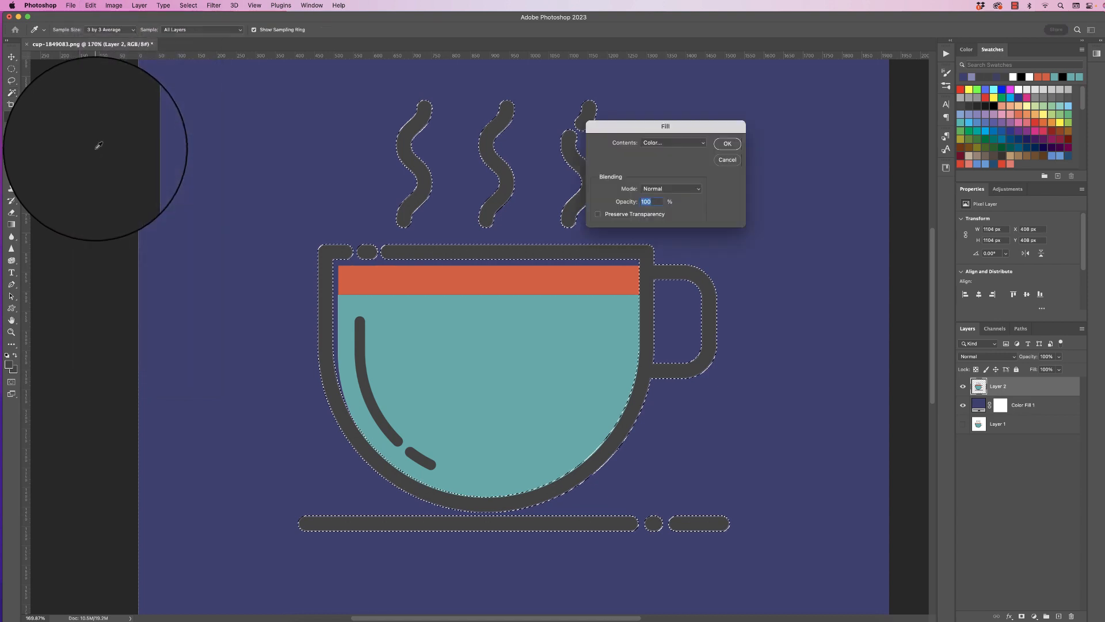
pyautogui.click(671, 144)
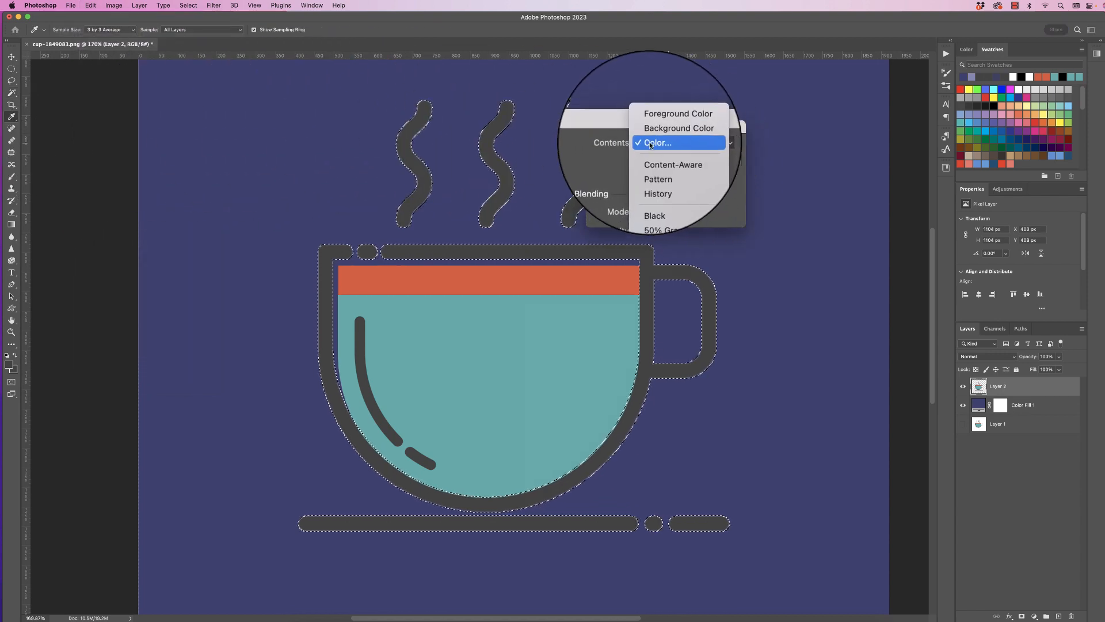
pyautogui.click(650, 145)
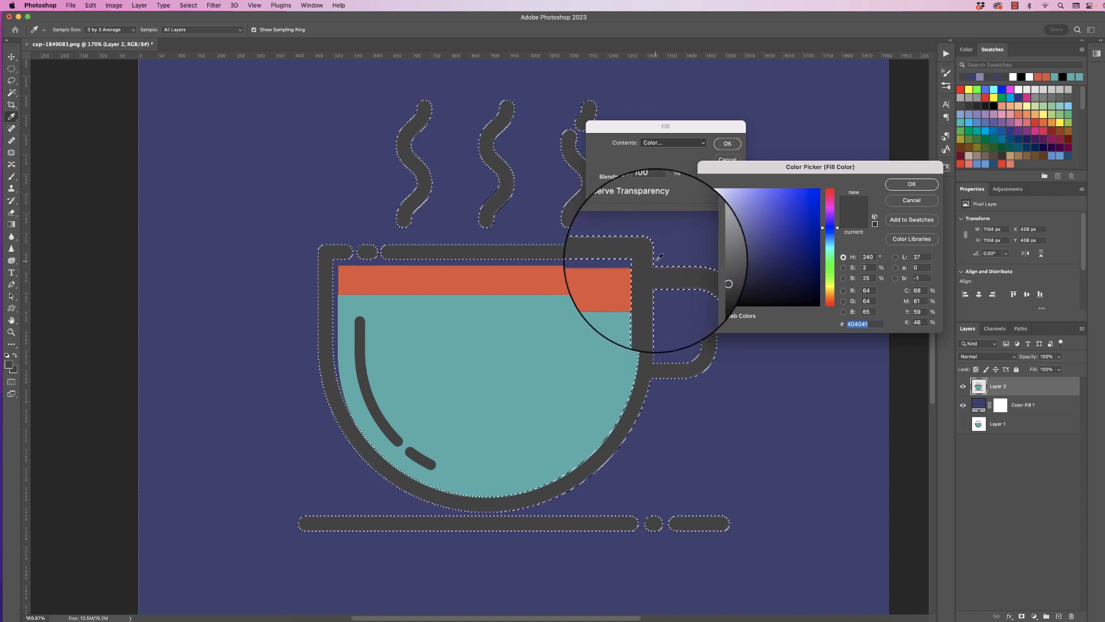
pyautogui.click(893, 184)
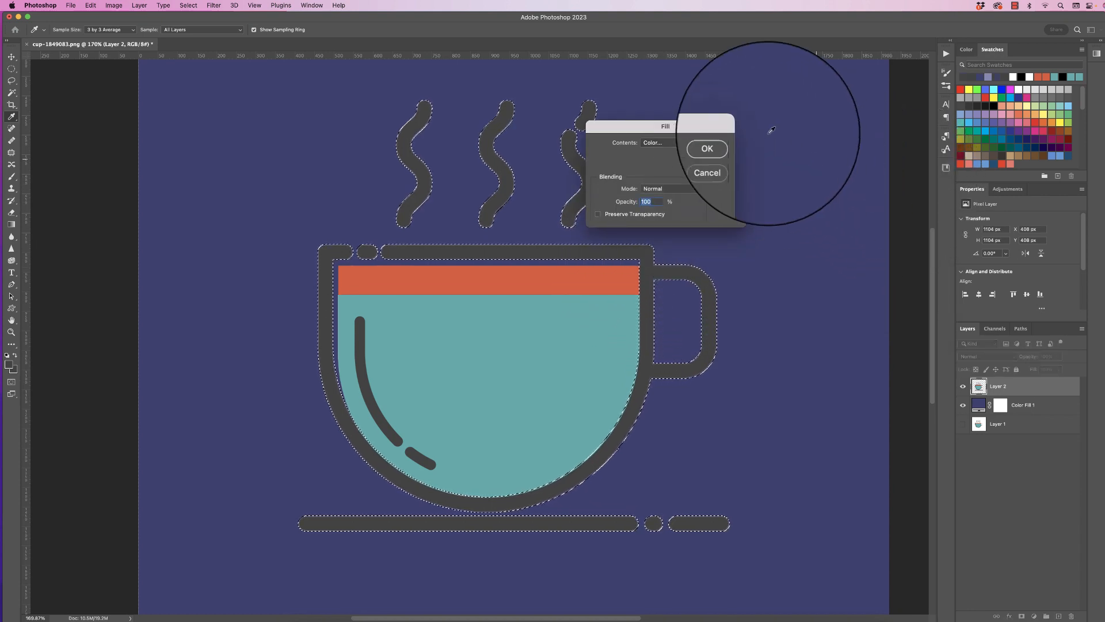
pyautogui.click(727, 147)
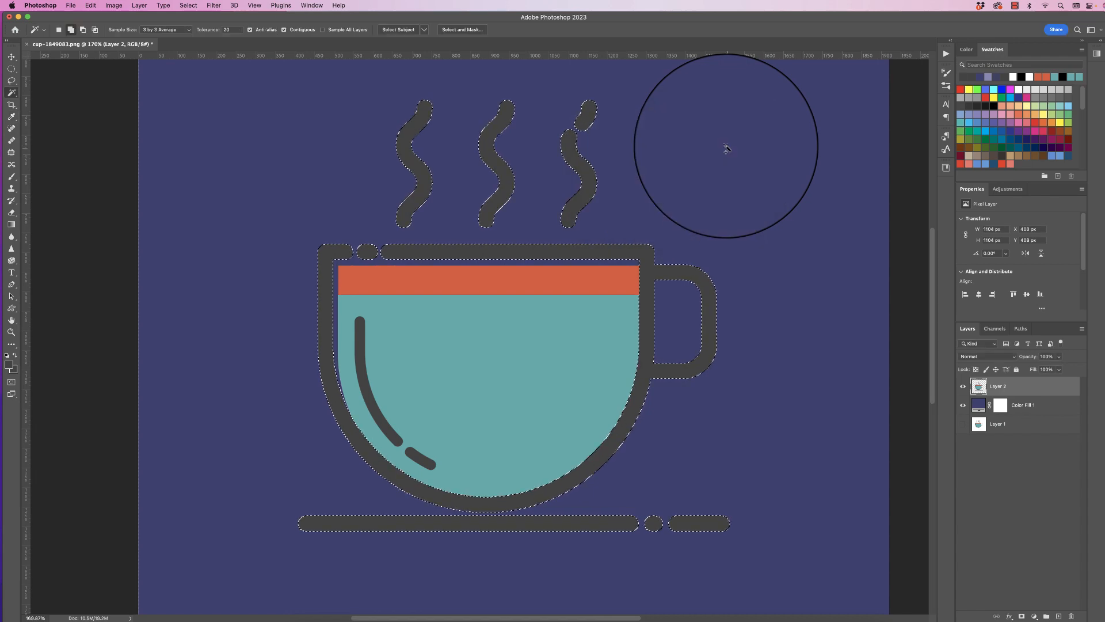
# Step: Inspect the filled outline's edges up close and deselect it
pyautogui.press('super+space')
pyautogui.moveTo(480, 525); pyautogui.dragTo(533, 513)
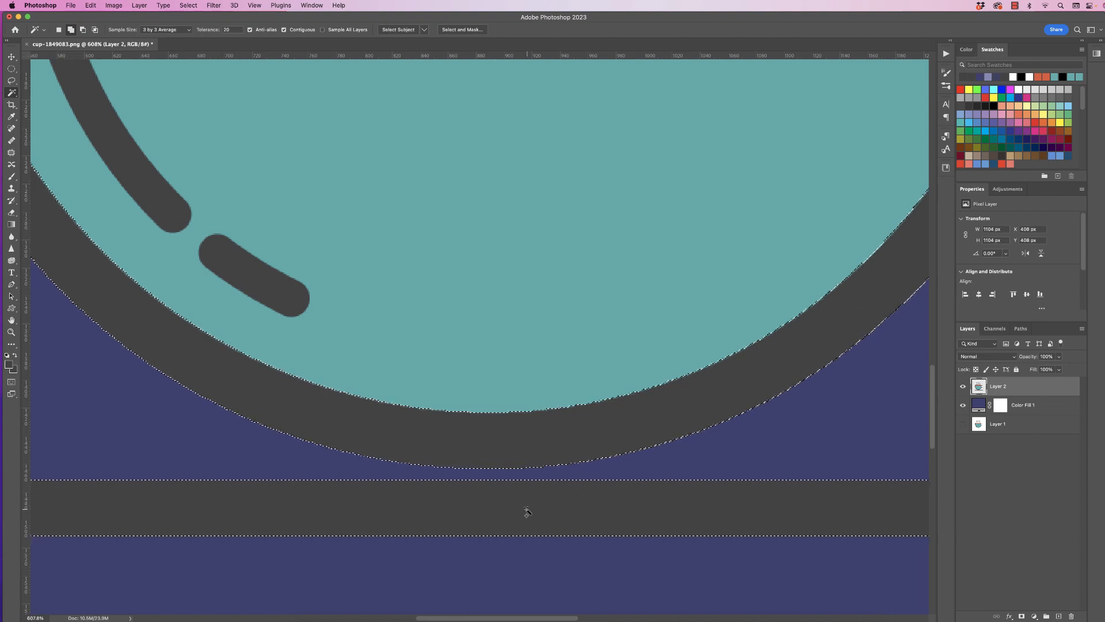
pyautogui.press('super+d')
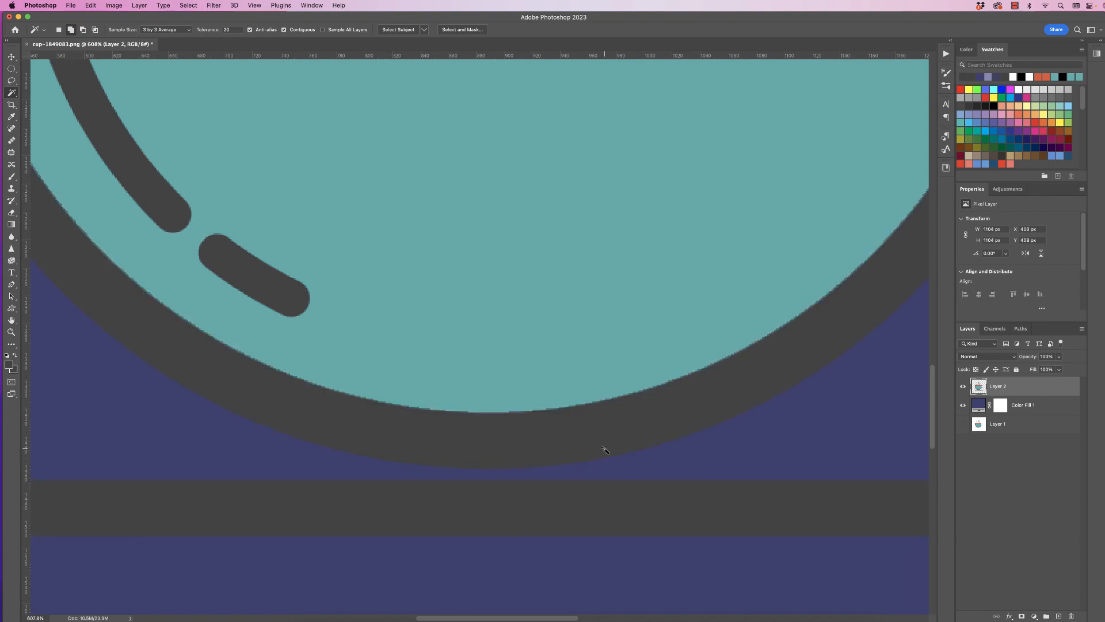
pyautogui.press('super+0')
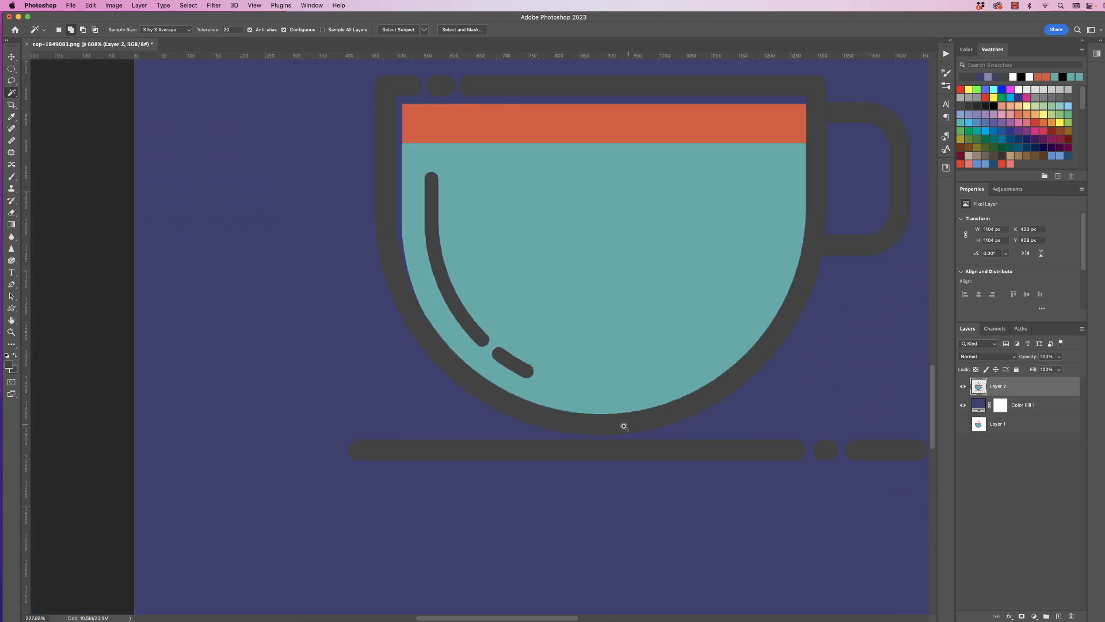
# Step: Change the Color Fill 1 background layer to a lighter, muted gray-blue
pyautogui.doubleClick(979, 406)
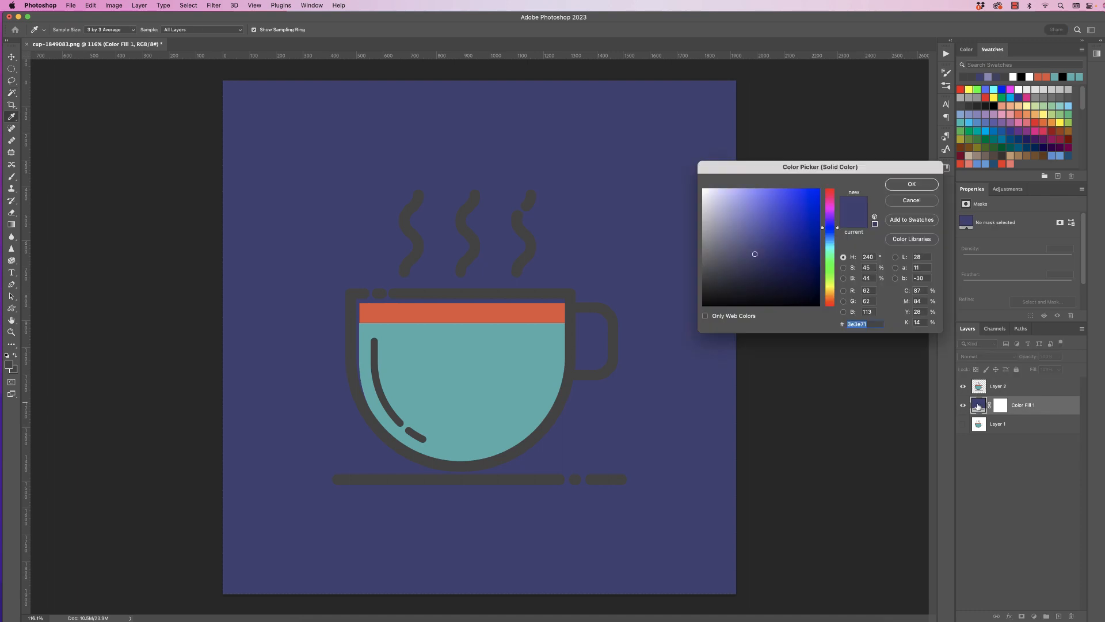
pyautogui.click(747, 234)
pyautogui.moveTo(839, 230); pyautogui.dragTo(839, 242)
pyautogui.click(905, 187)
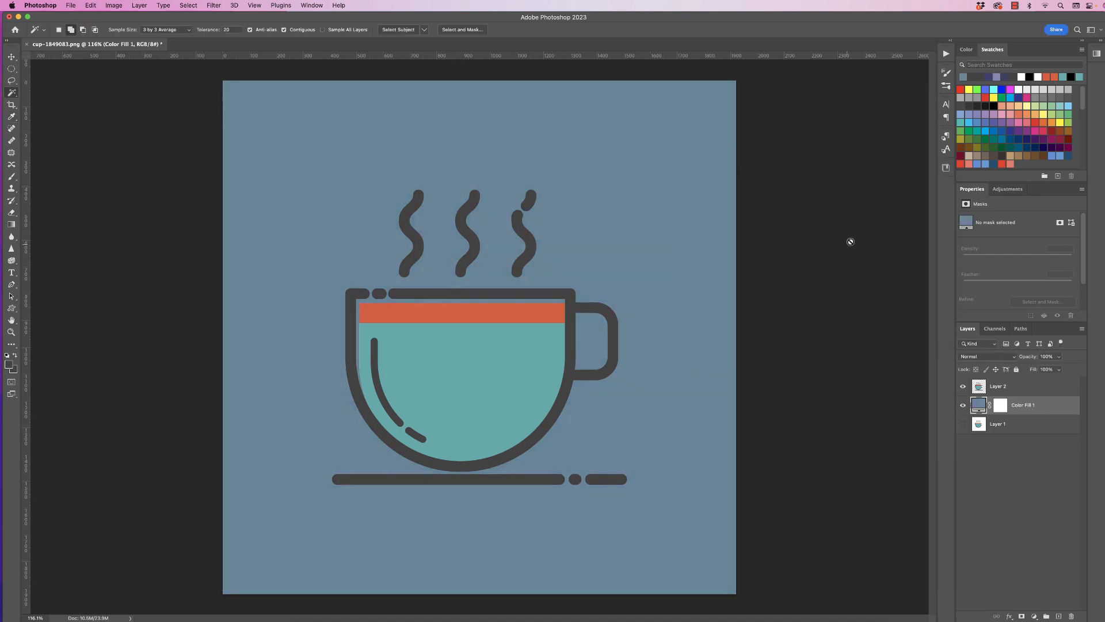
# Step: Hide the Color Fill 1 layer and save a PNG copy as cup-1849083 copy.png on the Desktop with medium file size
pyautogui.click(962, 405)
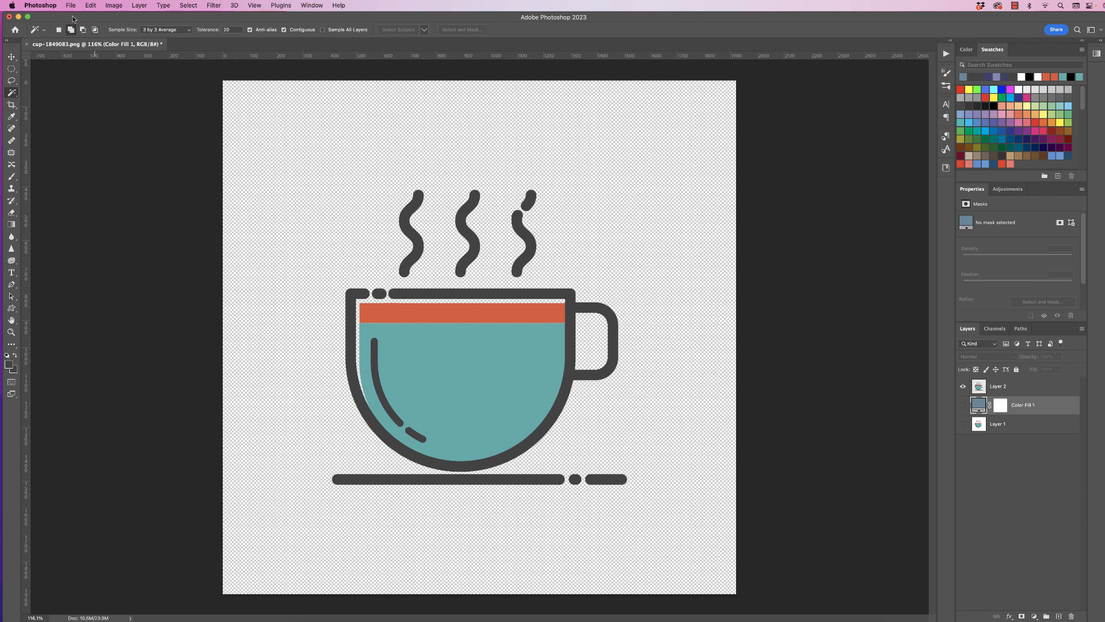
pyautogui.click(70, 7)
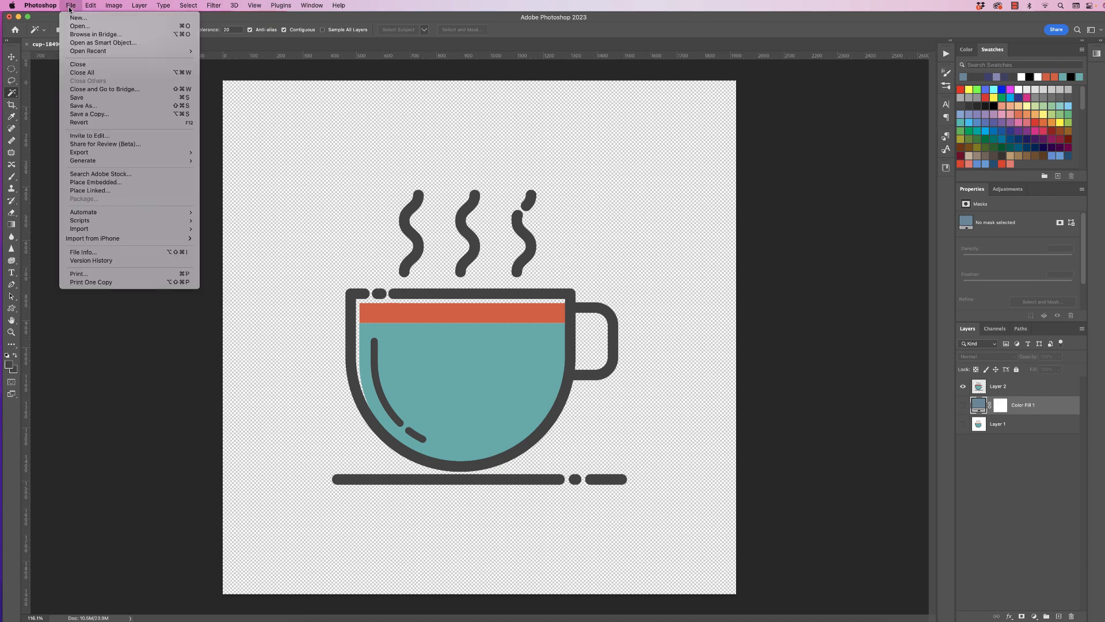
pyautogui.click(85, 114)
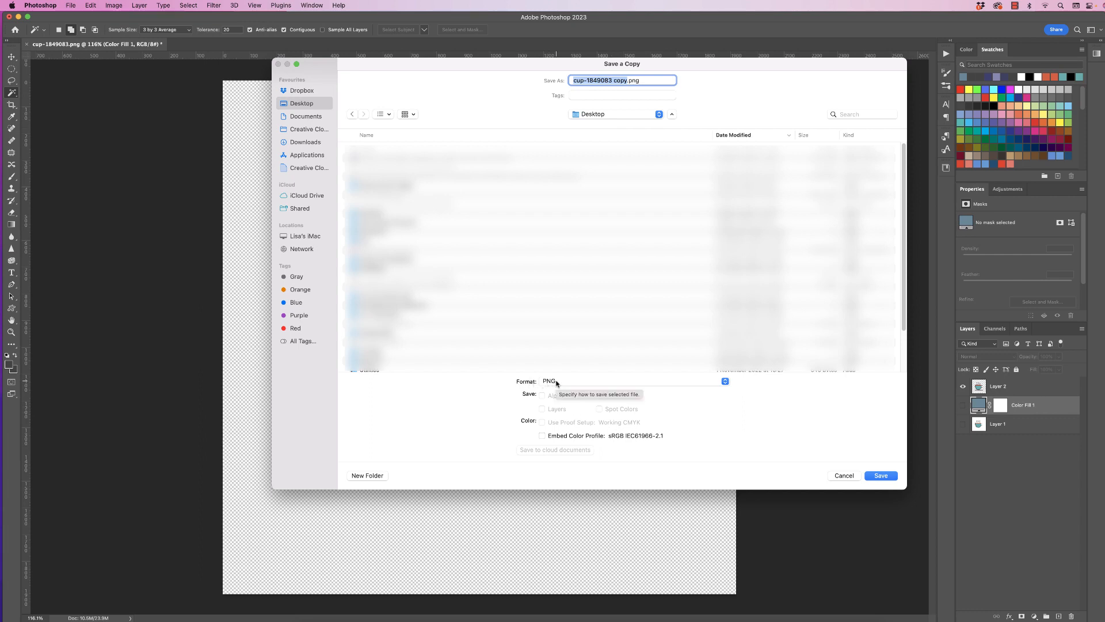
pyautogui.click(881, 476)
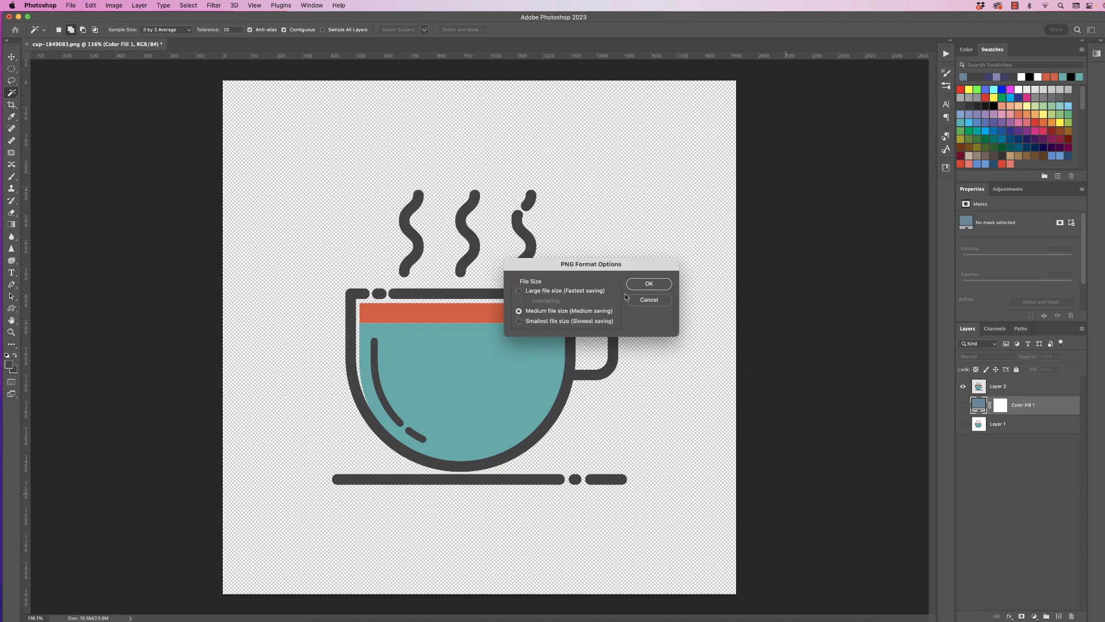
pyautogui.click(651, 284)
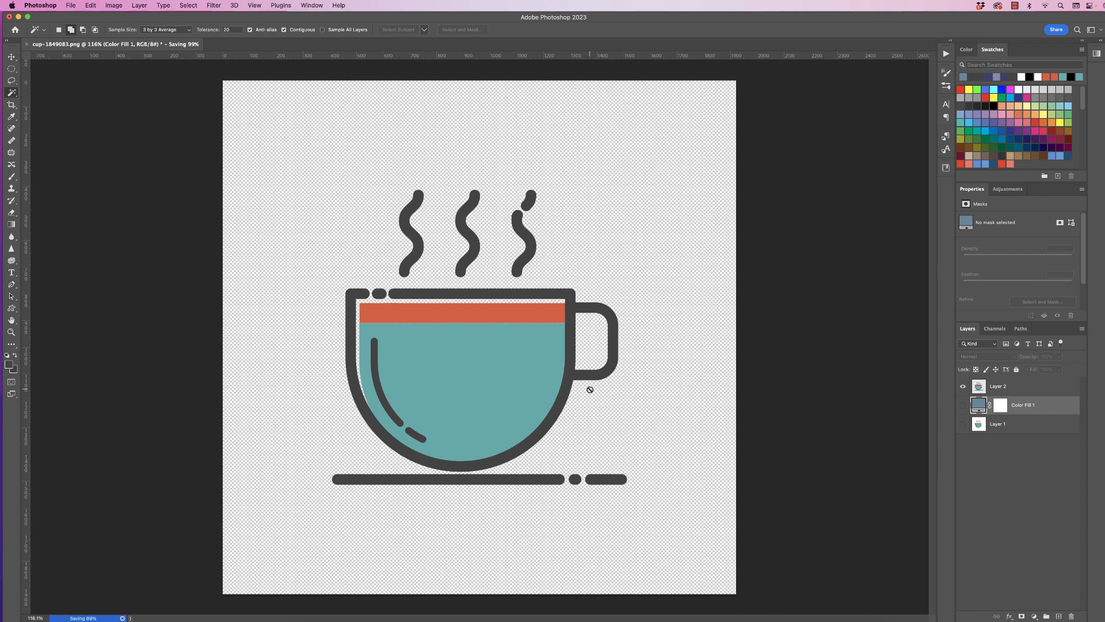
# Step: Open cup-1849083 copy.png from the Desktop and move its cup artwork slightly up and right to about X 441 px, Y 384 px
pyautogui.click(71, 6)
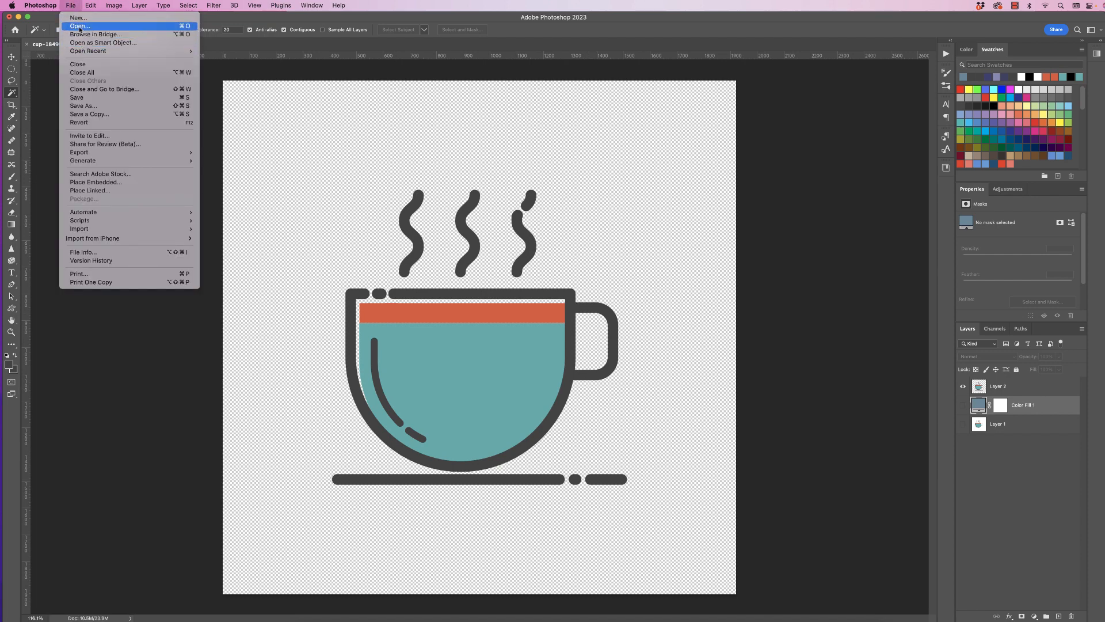
pyautogui.click(80, 26)
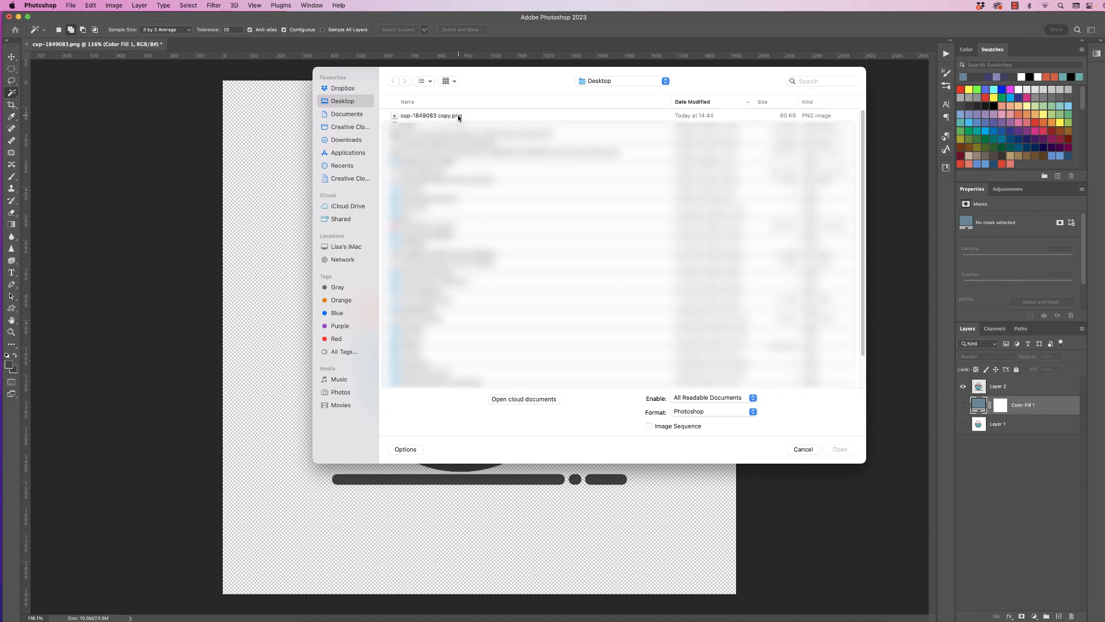
pyautogui.click(459, 116)
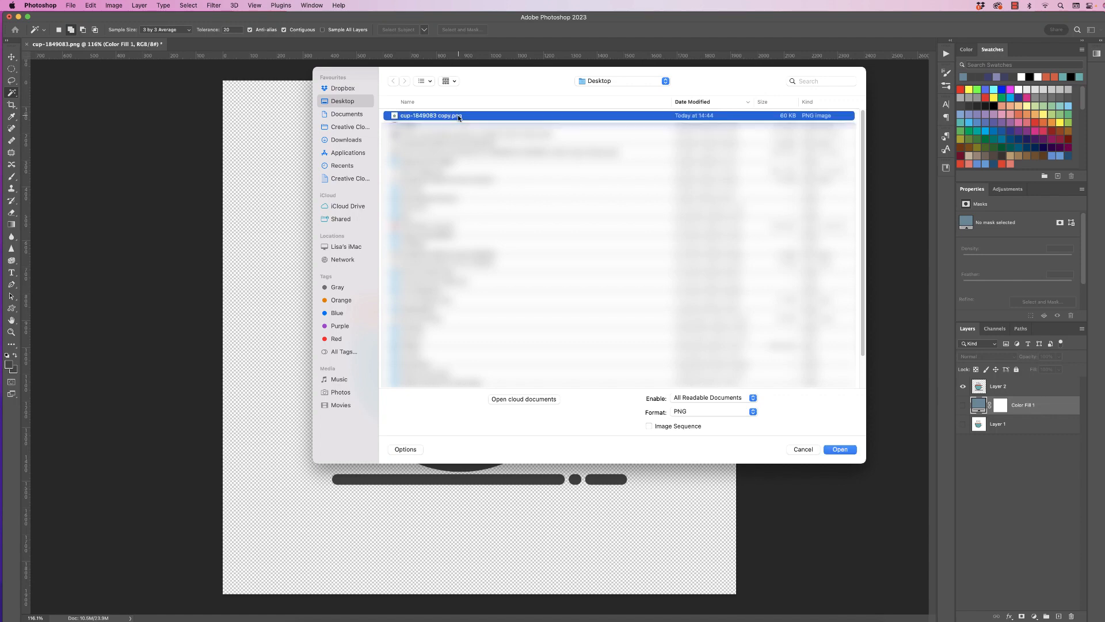
pyautogui.click(841, 449)
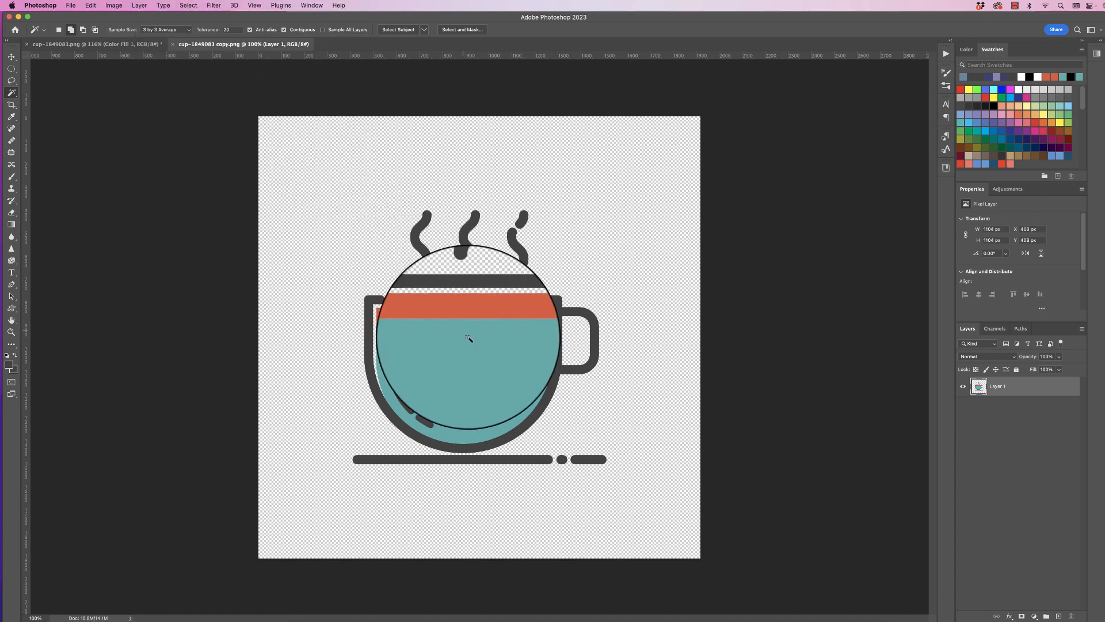
pyautogui.click(11, 56)
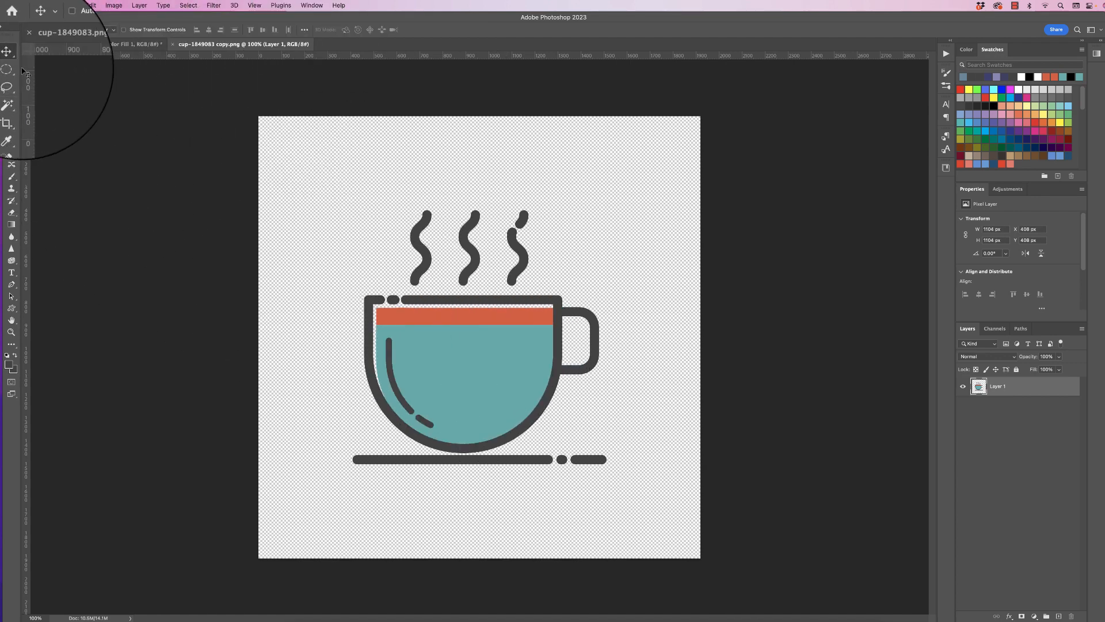
pyautogui.moveTo(446, 367); pyautogui.dragTo(457, 336)
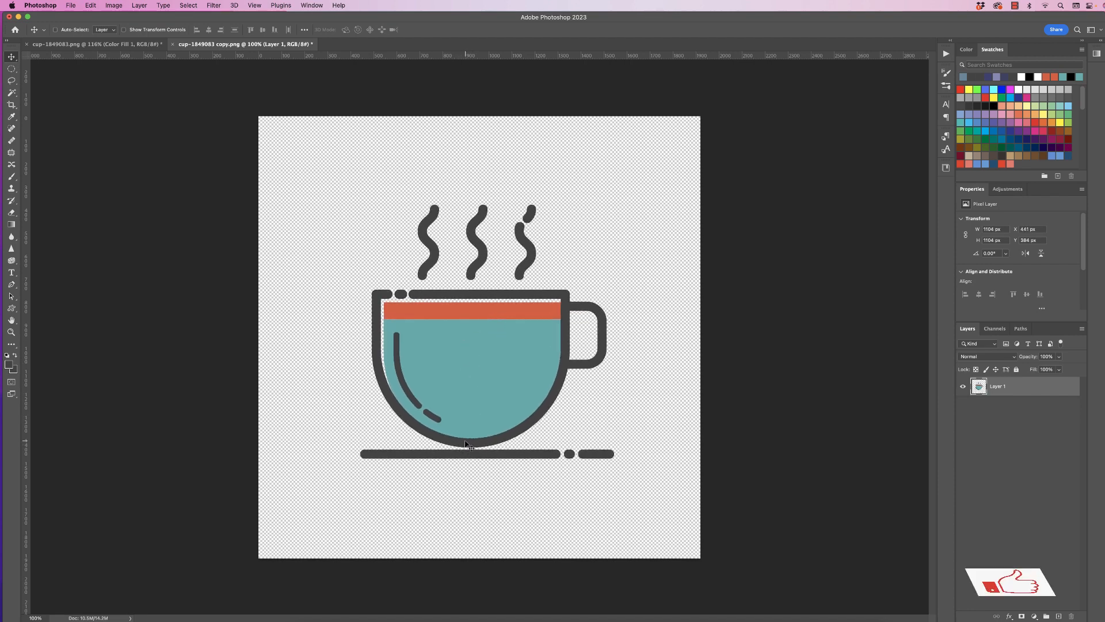